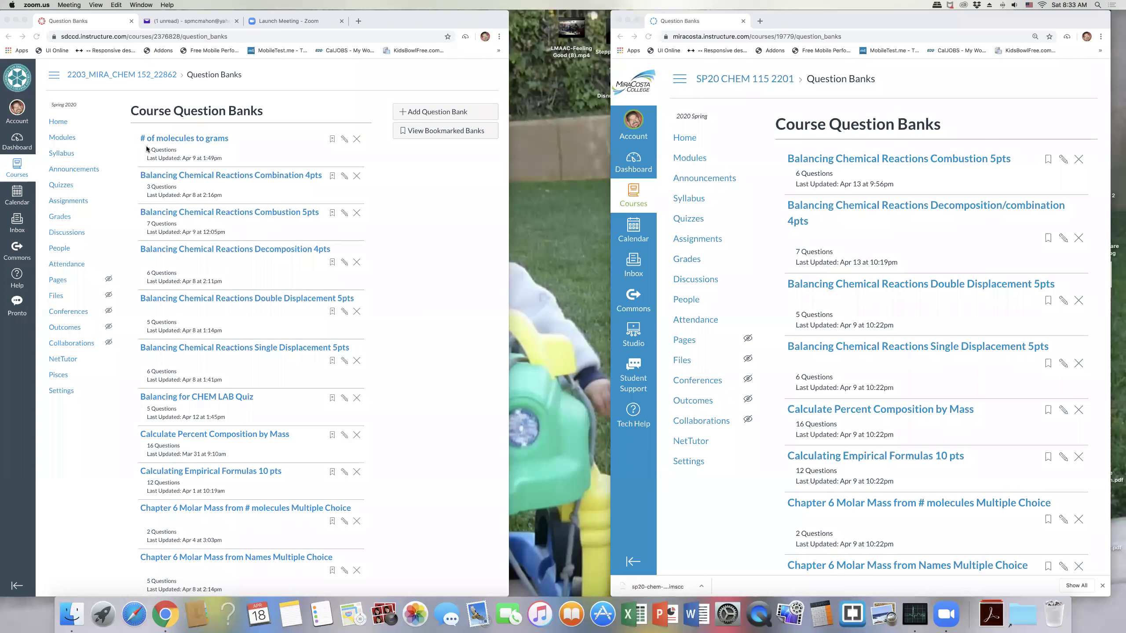
# - Create a full course content export of the 2203_MIRA_CHEM 152_22862 course
pyautogui.click(59, 392)
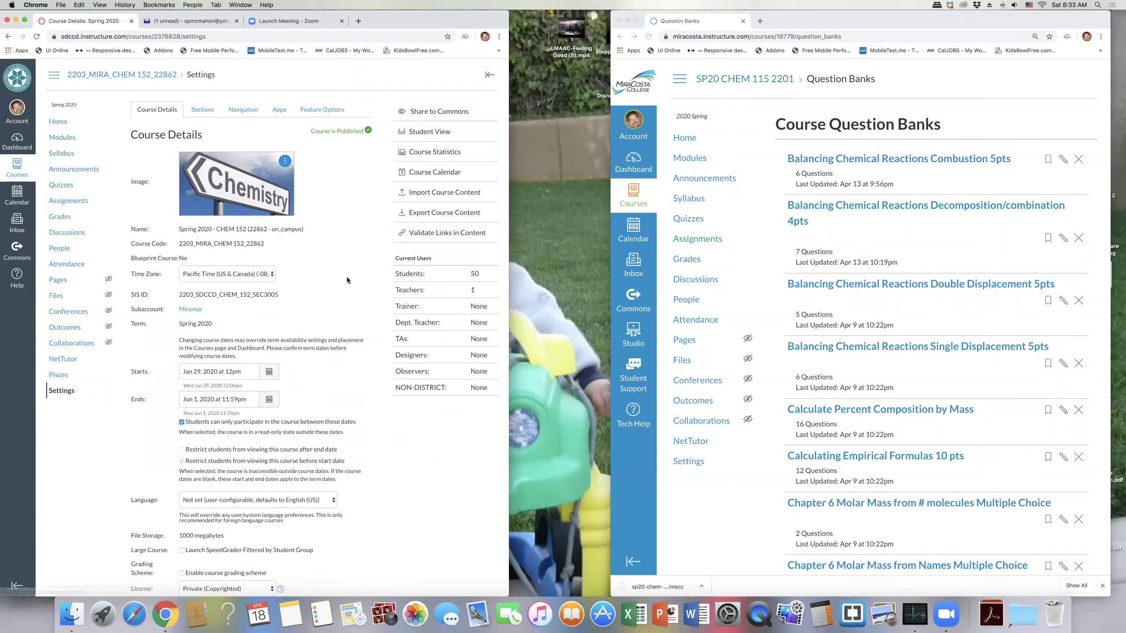
pyautogui.click(442, 213)
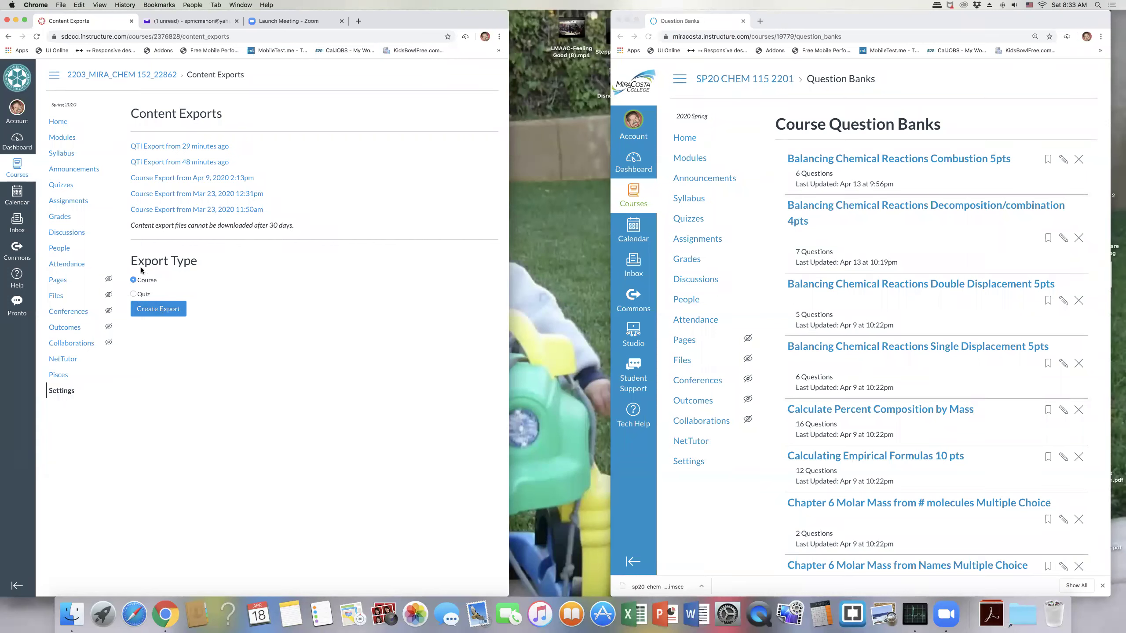
pyautogui.click(158, 311)
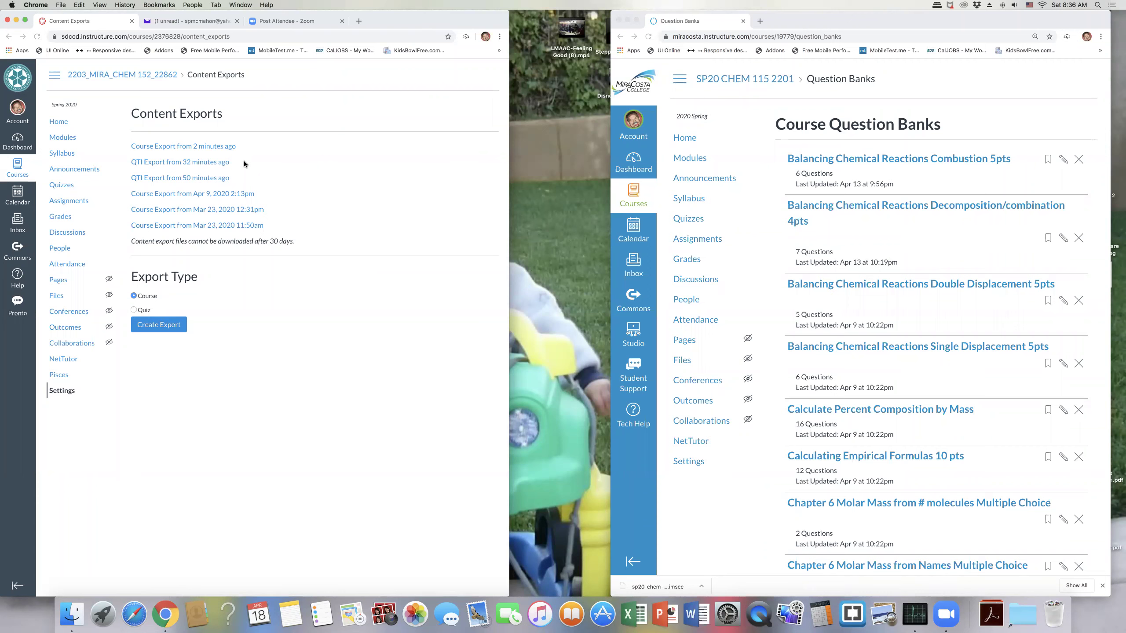
# - Download the newest course export from the CHEM 152 course and place the .imscc file on the desktop
pyautogui.click(206, 147)
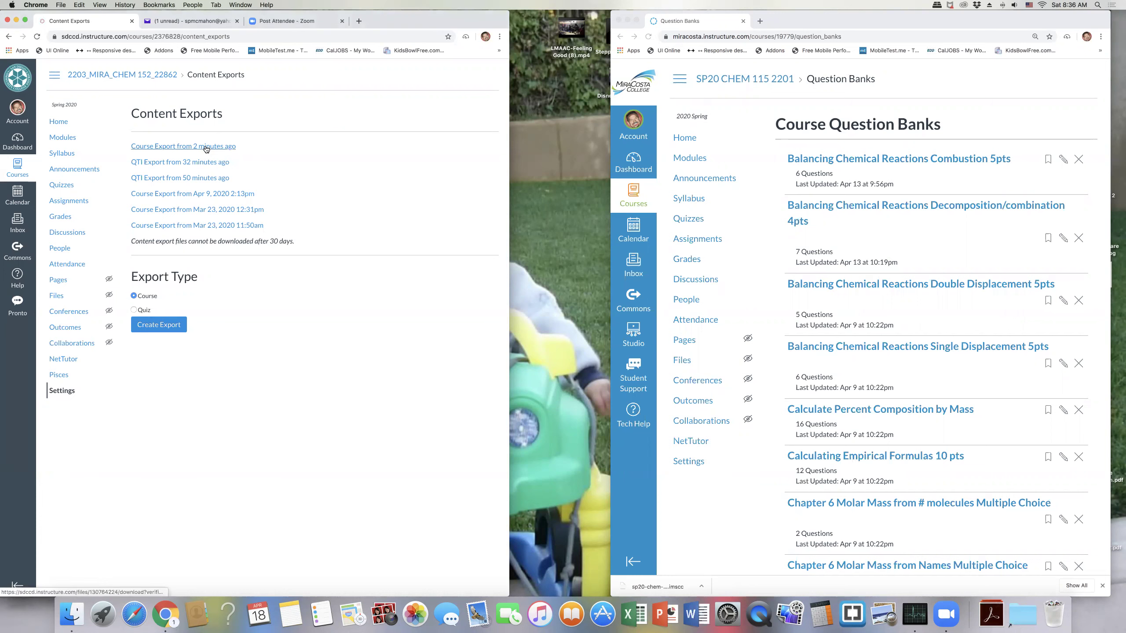
pyautogui.click(217, 149)
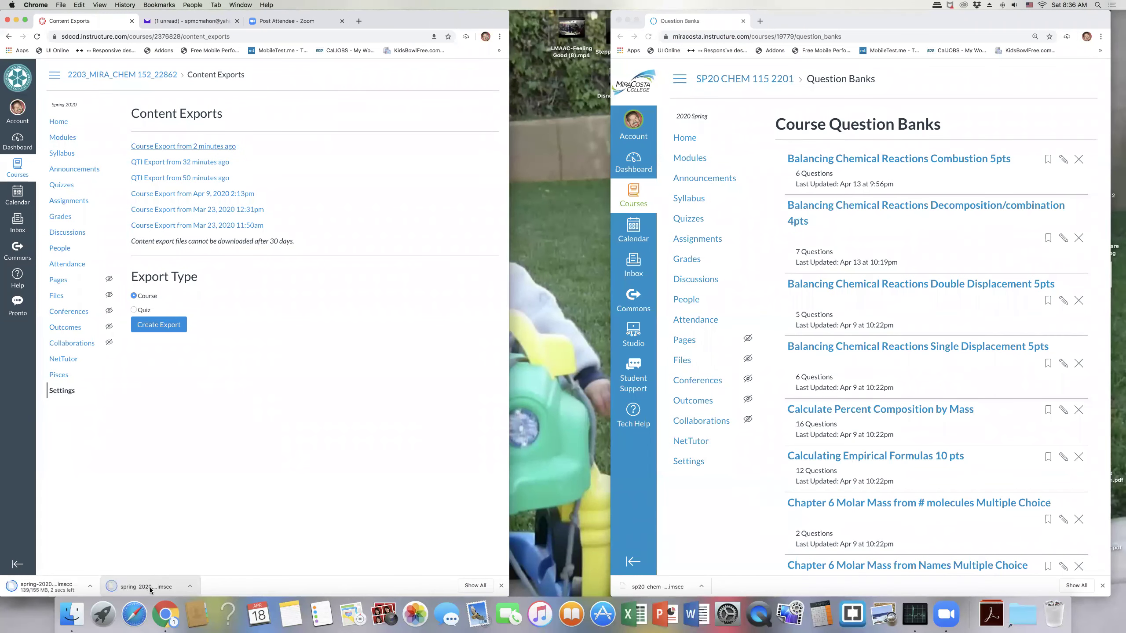
pyautogui.moveTo(150, 586); pyautogui.dragTo(568, 482)
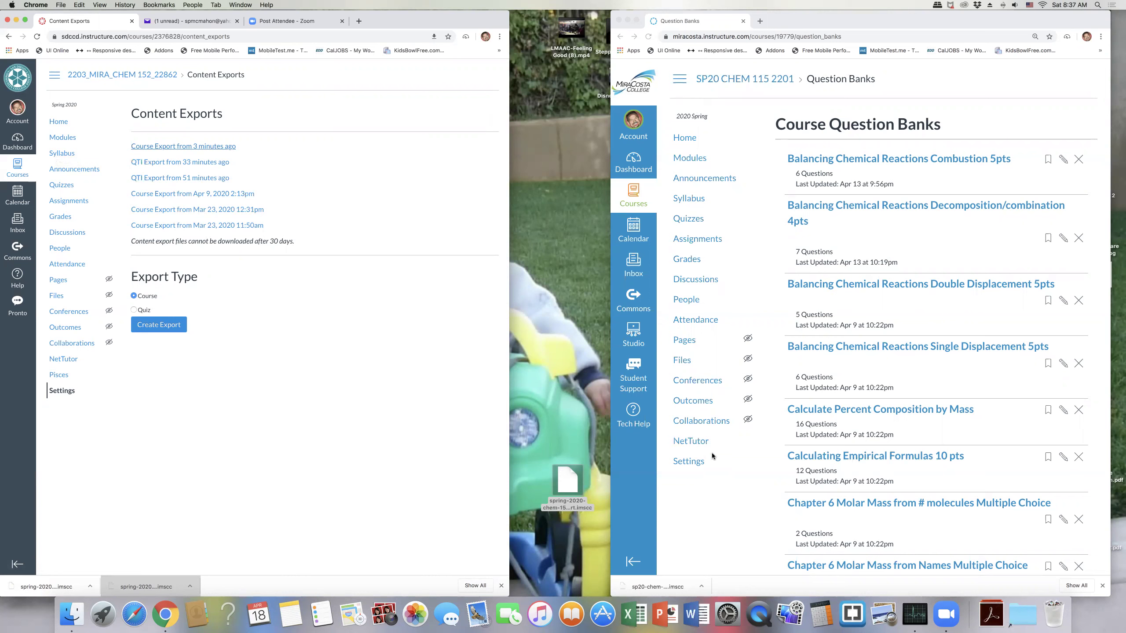
# - Set up a content import in the SP20 CHEM 115 2201 course with Canvas Course Export Package as the content type
pyautogui.click(691, 463)
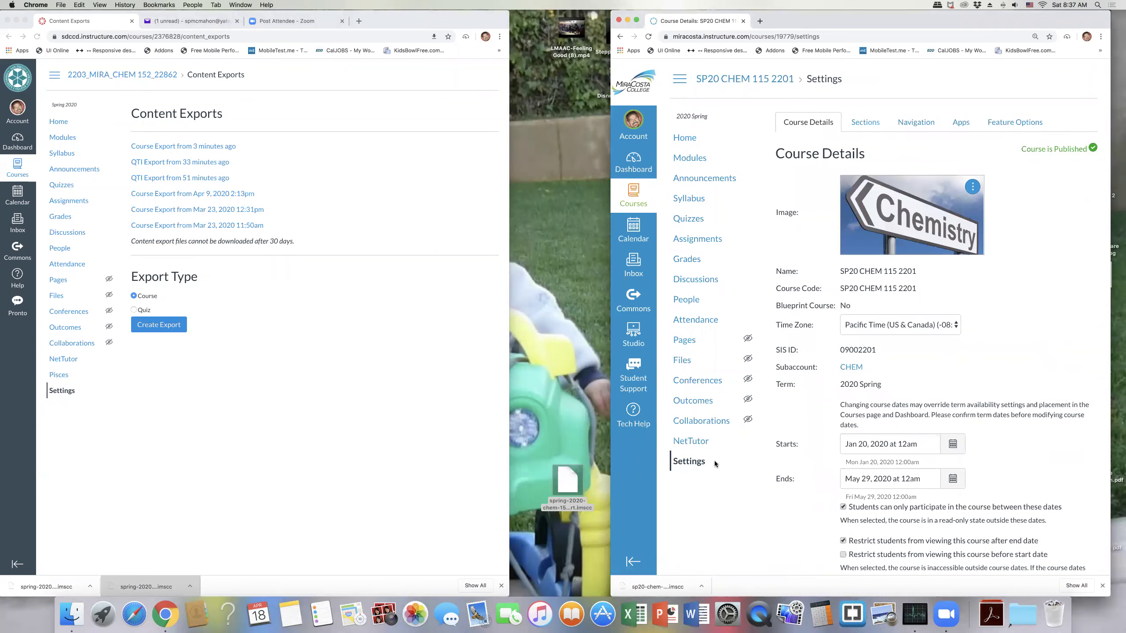
pyautogui.scroll(-15, 806, 459)
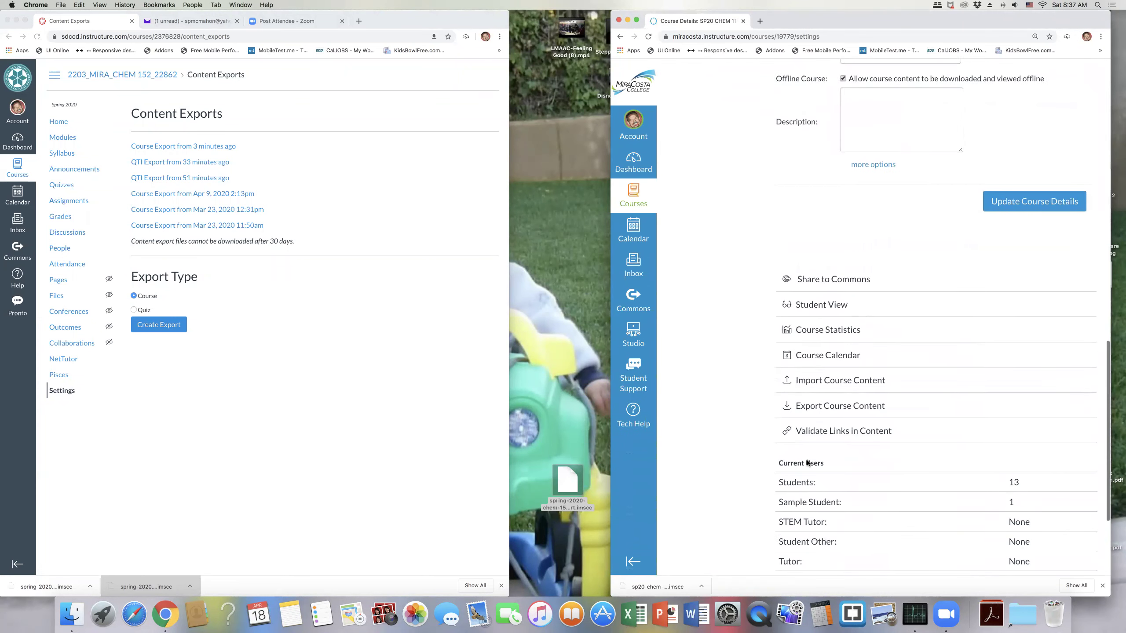
pyautogui.click(810, 355)
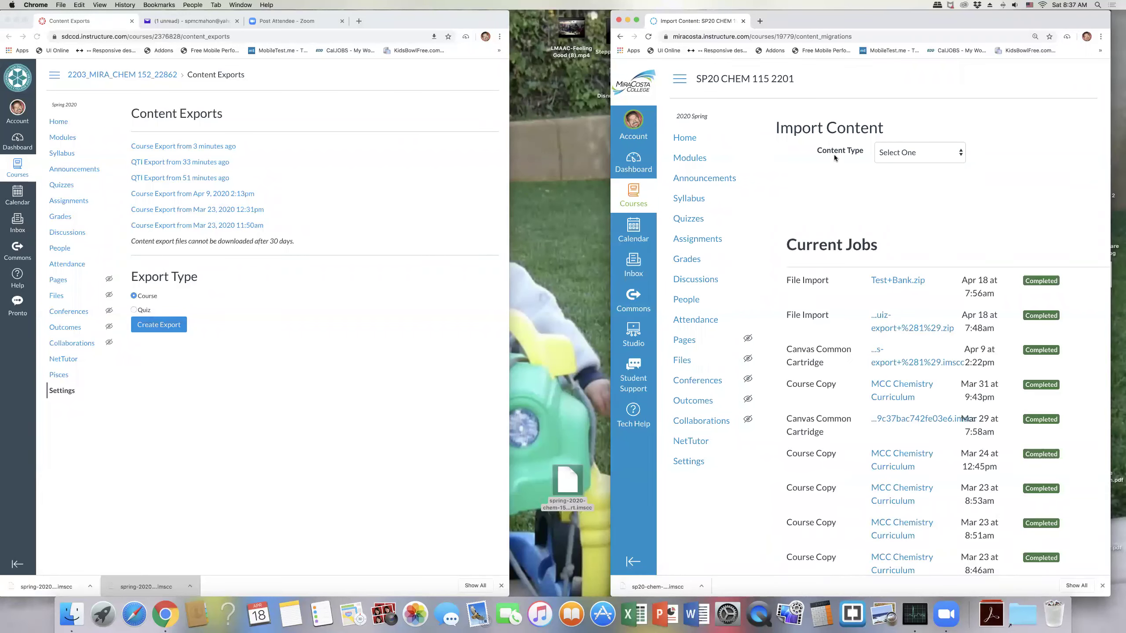
pyautogui.click(960, 153)
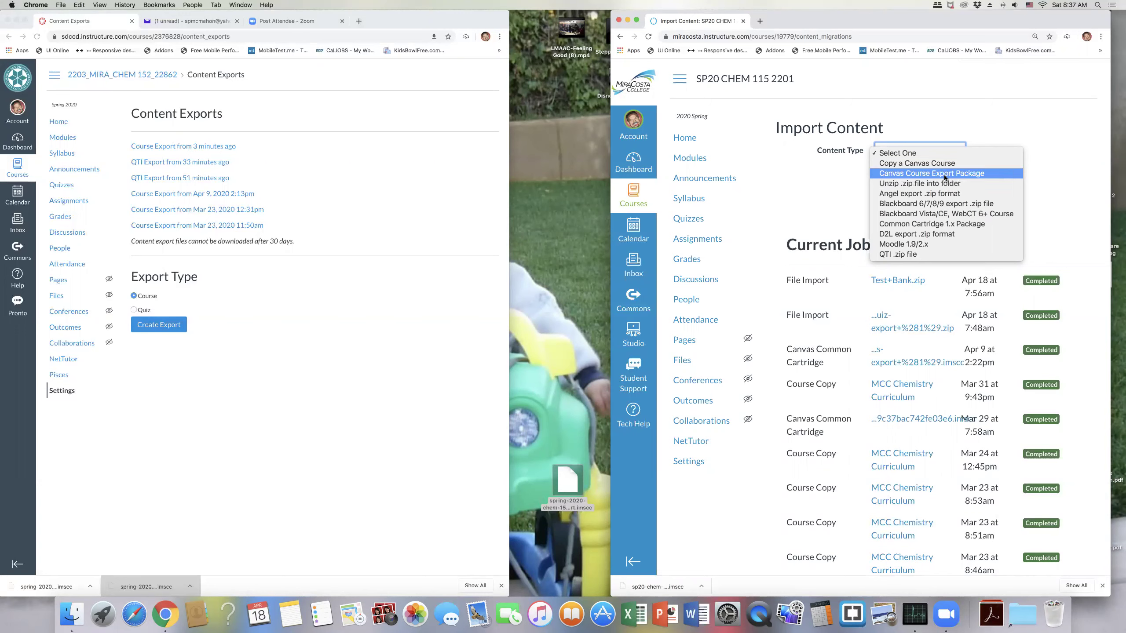
pyautogui.click(944, 175)
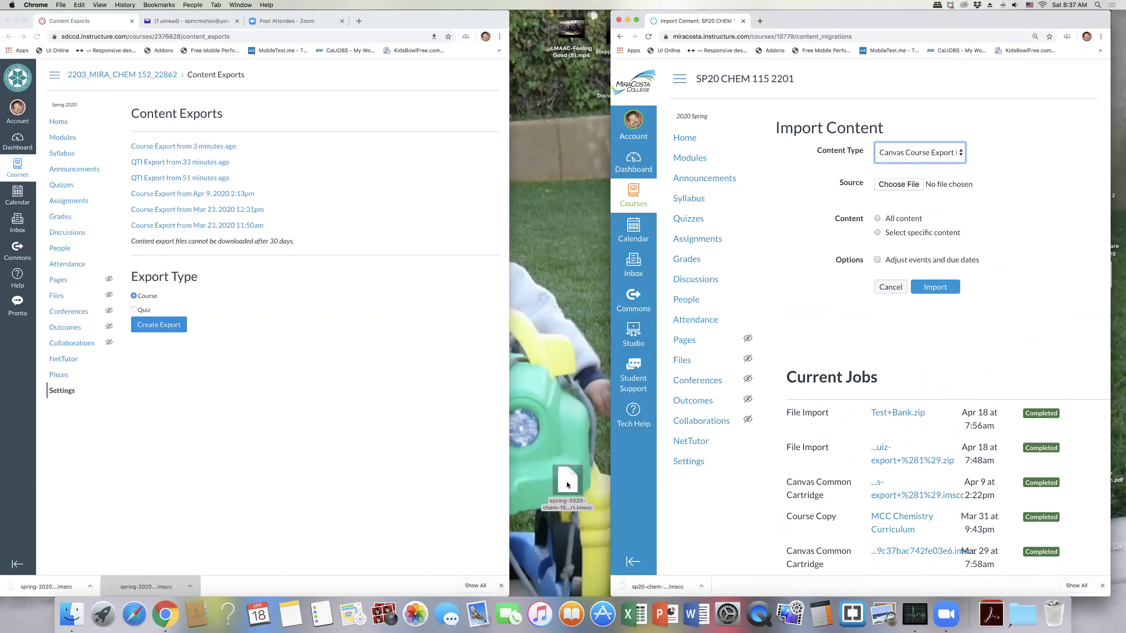
# - Choose spring-2020-chem-152-22862-on-campus-export.imscc from the desktop as the import source
pyautogui.click(897, 185)
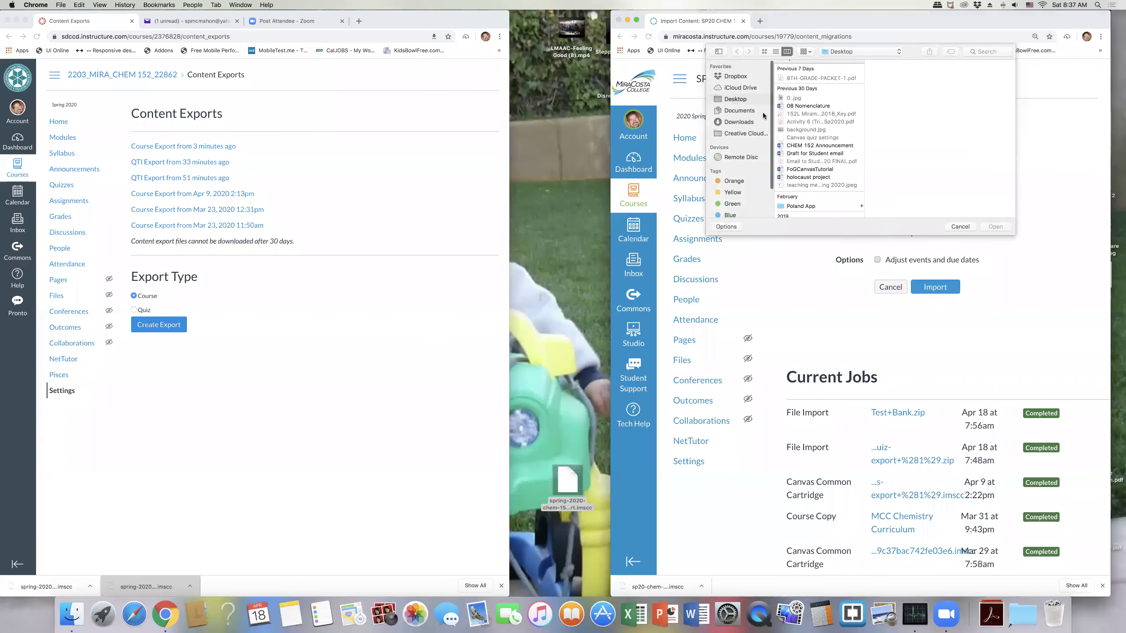
pyautogui.scroll(2, 838, 119)
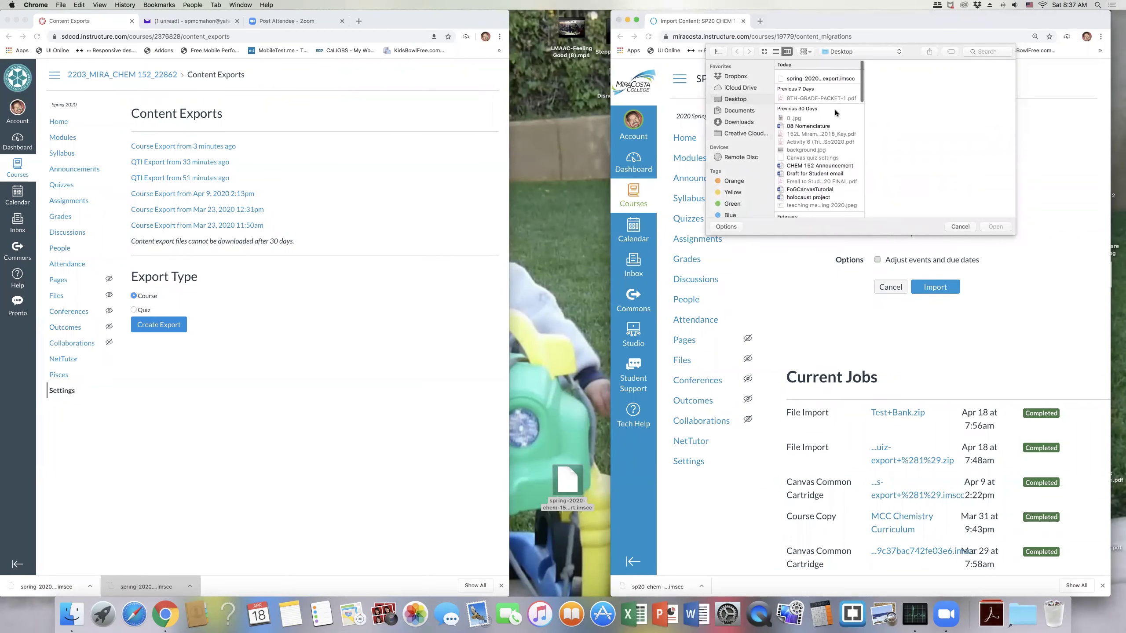
pyautogui.click(822, 74)
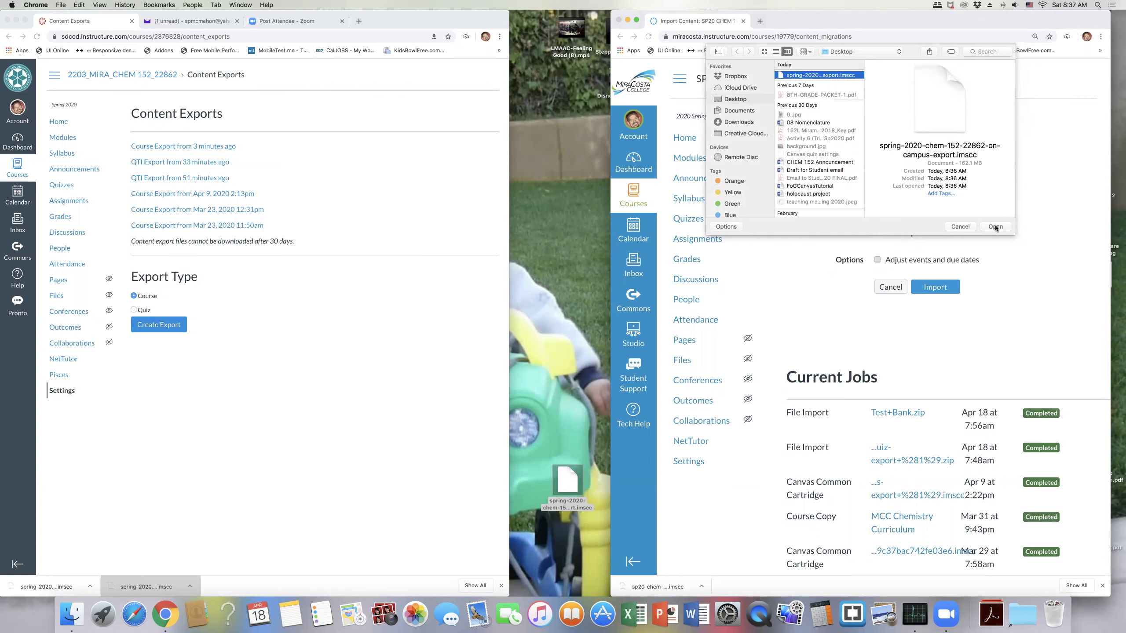
pyautogui.click(995, 227)
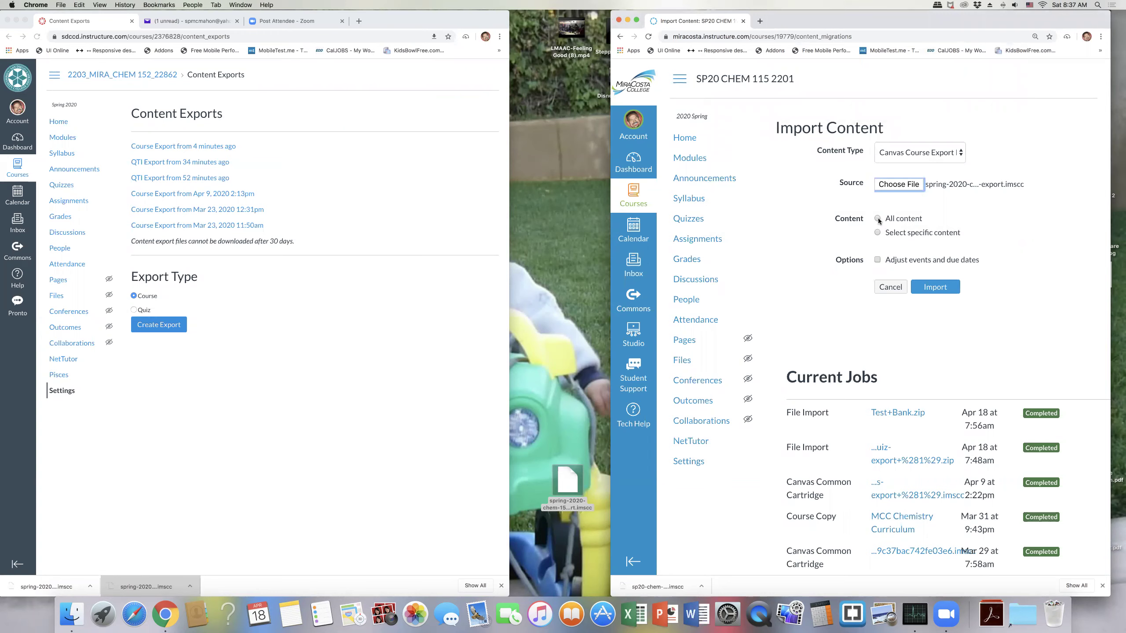
# - Start the import with specific content only and open the content selection for the new import job
pyautogui.click(878, 234)
pyautogui.click(946, 289)
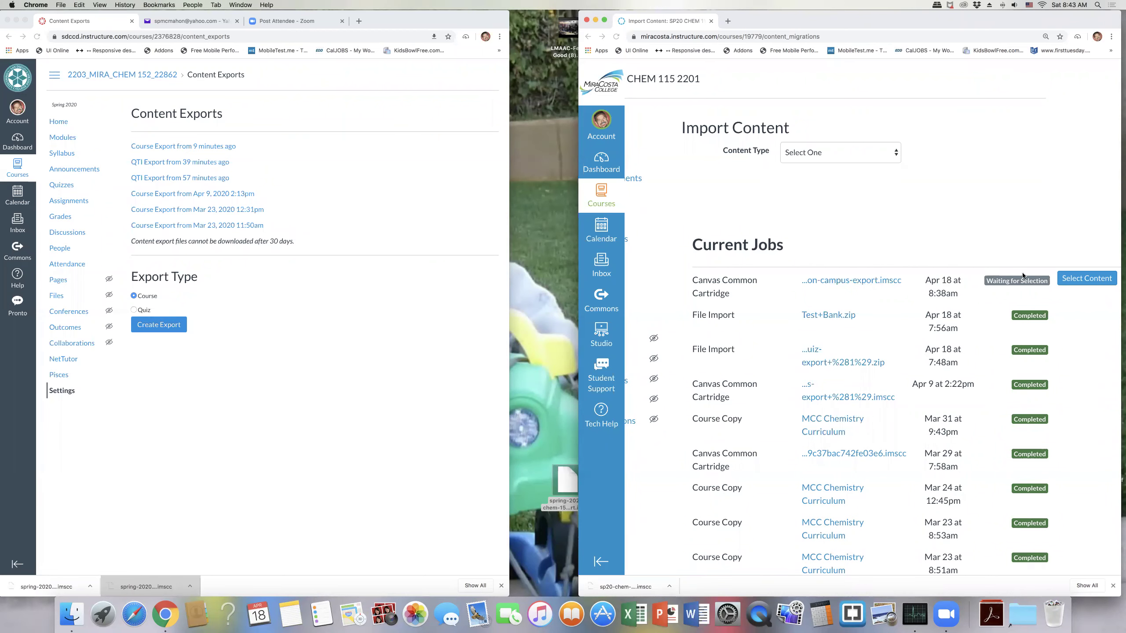
pyautogui.click(1081, 280)
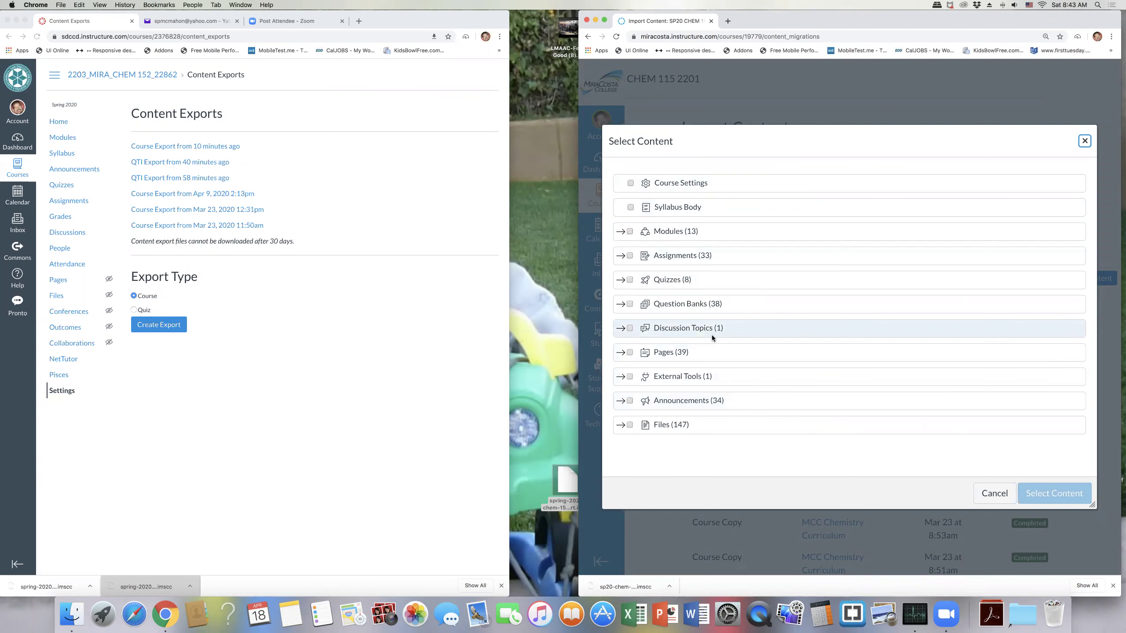
pyautogui.click(630, 304)
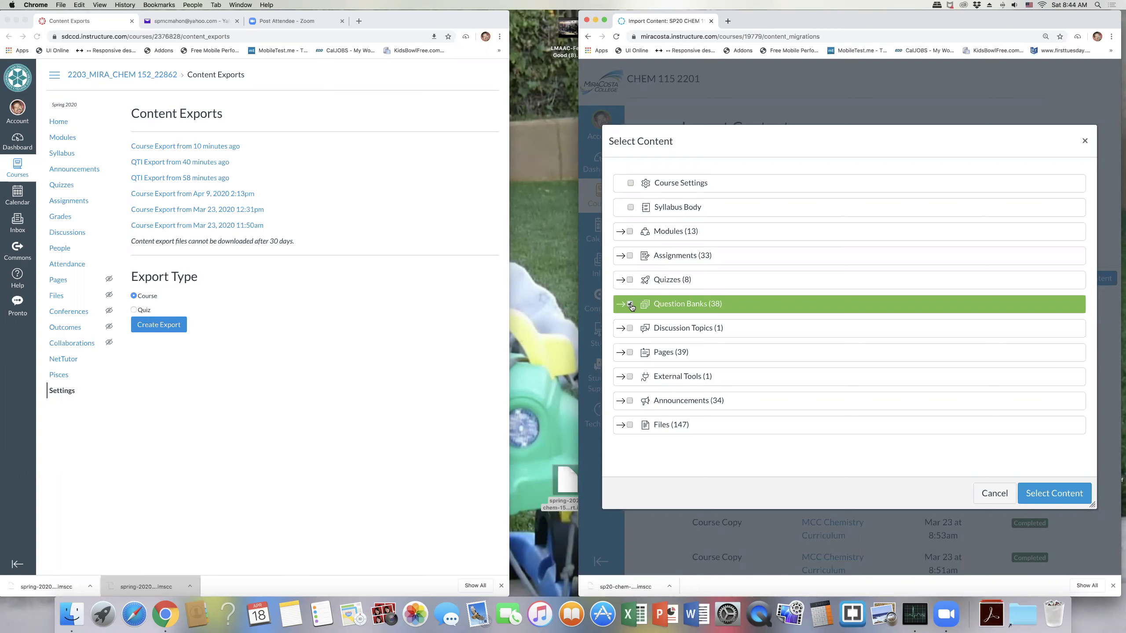
pyautogui.click(630, 305)
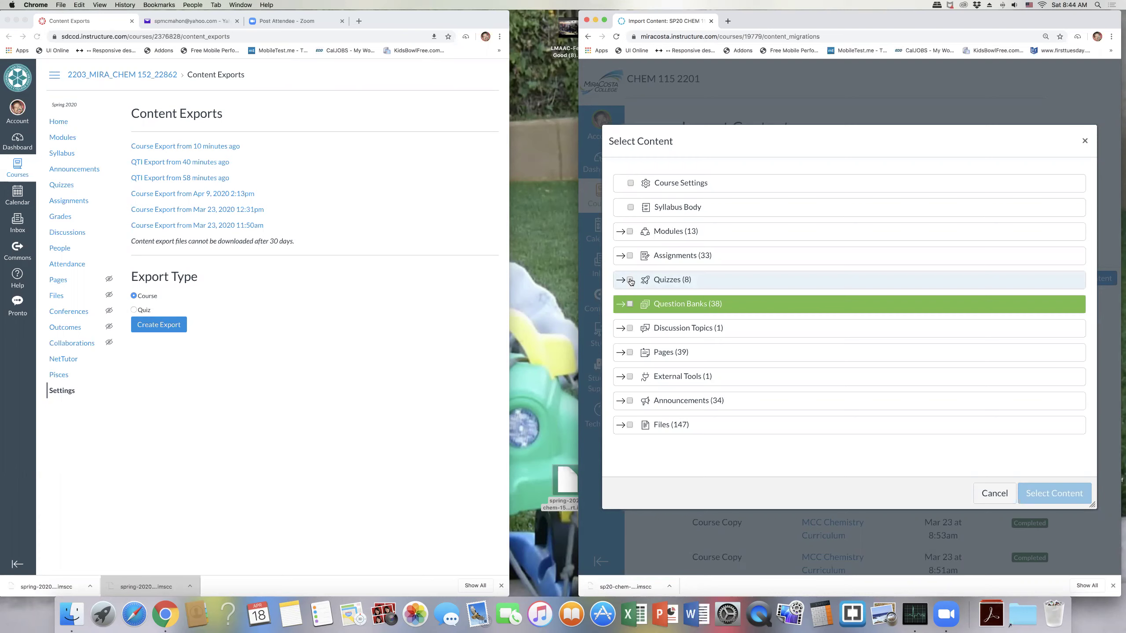
pyautogui.click(630, 280)
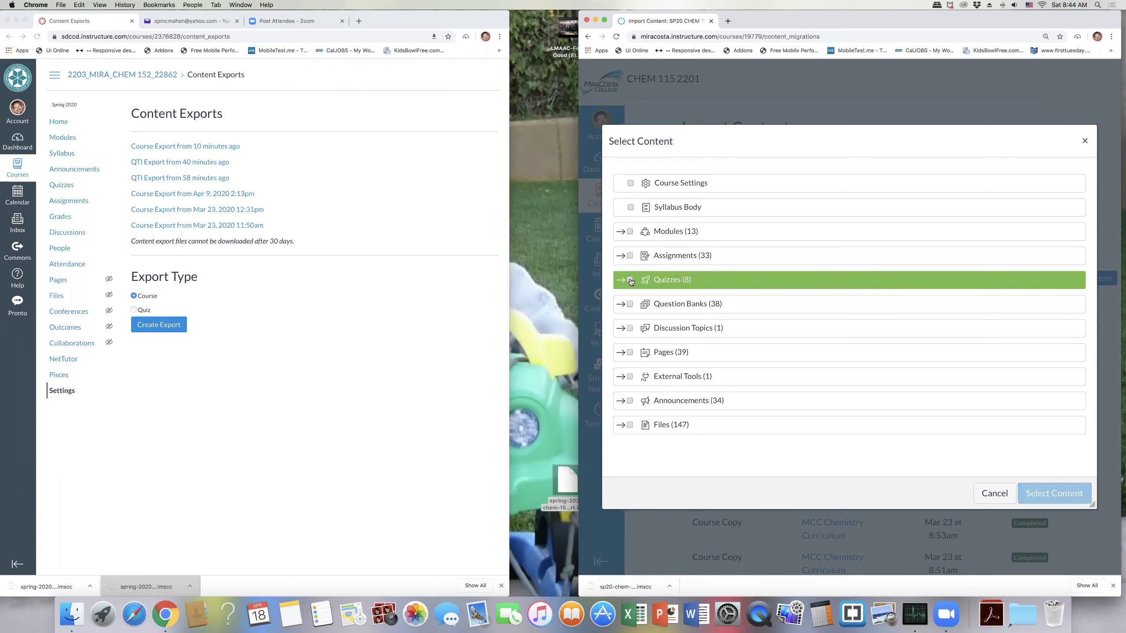
# - Select the question banks "# of molecules to grams" and "Balancing for CHEM LAB Quiz" for the import and submit the selection
pyautogui.click(621, 306)
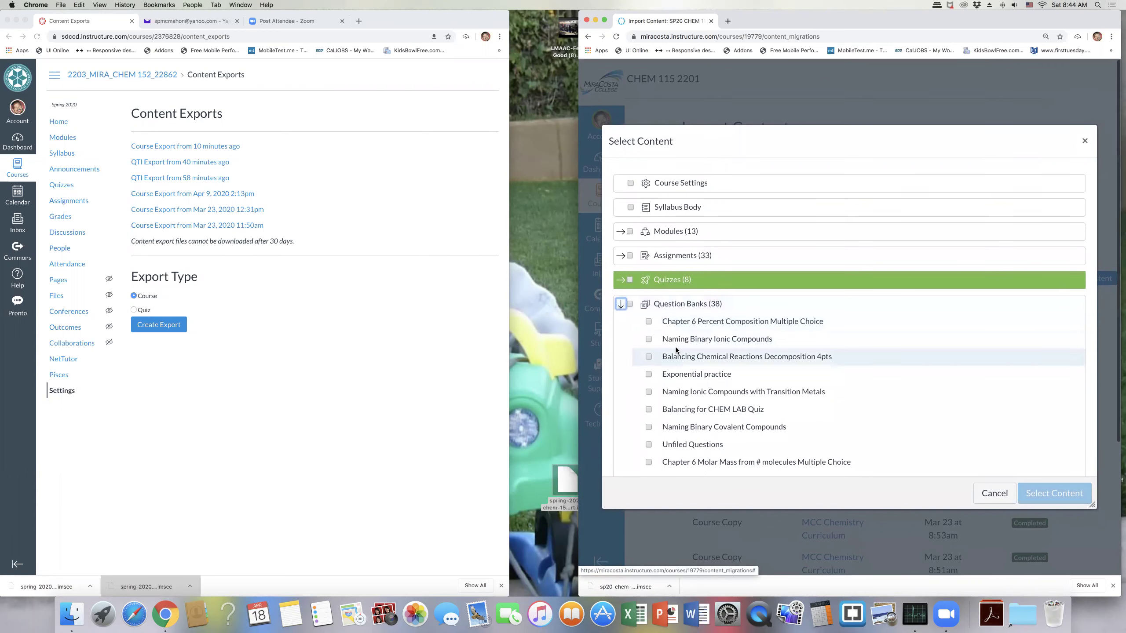
pyautogui.scroll(-4, 675, 347)
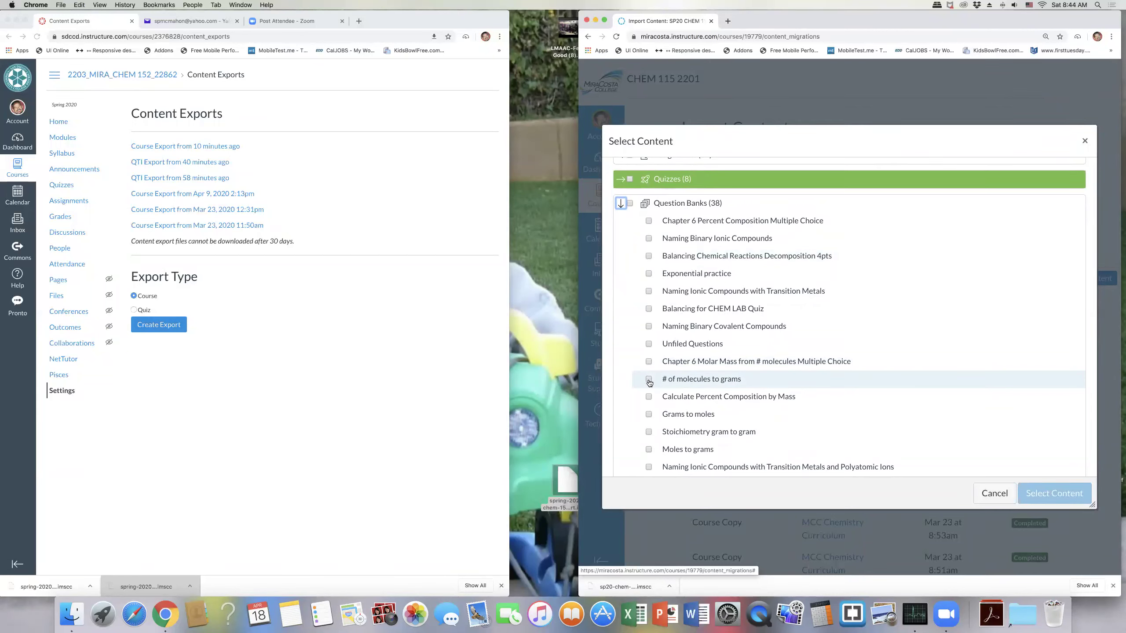
pyautogui.click(649, 380)
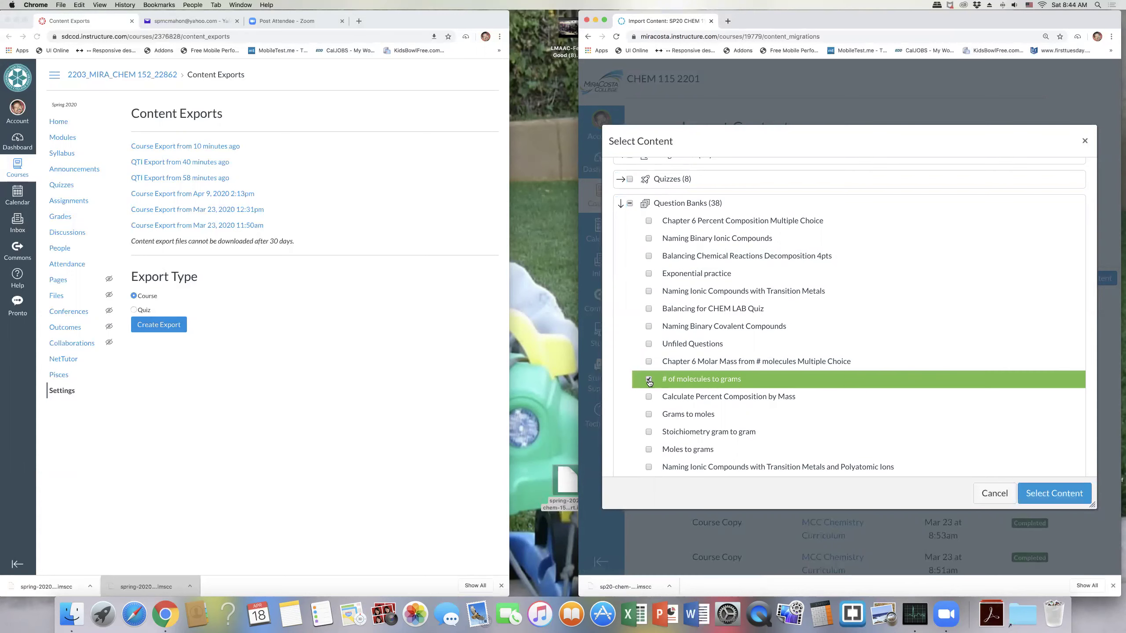
pyautogui.scroll(-3, 649, 381)
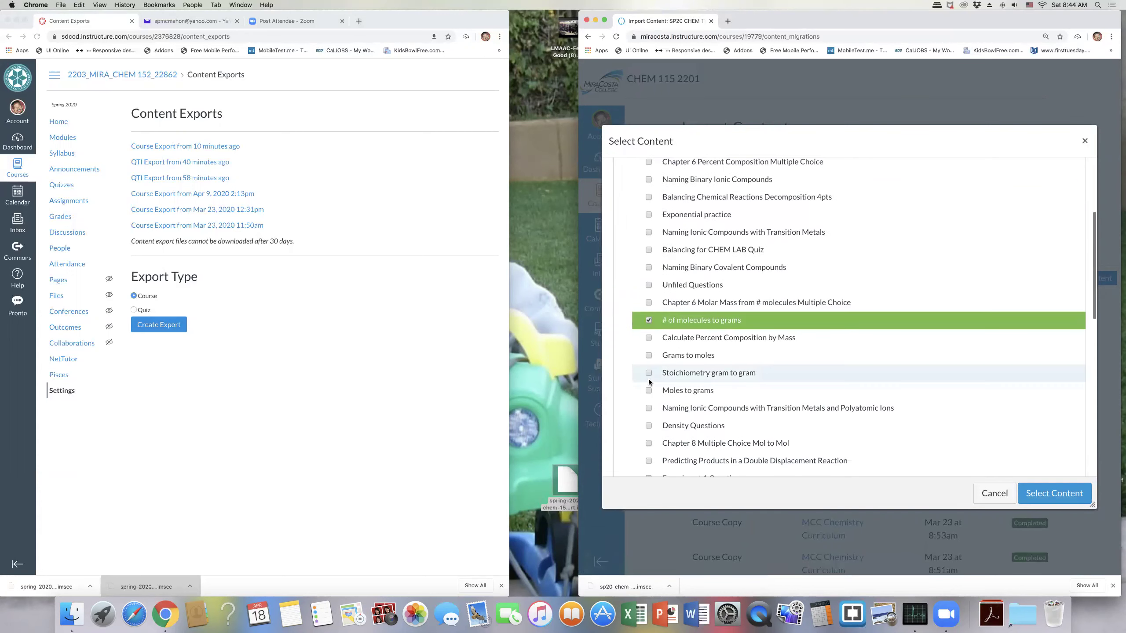
pyautogui.scroll(-2, 649, 382)
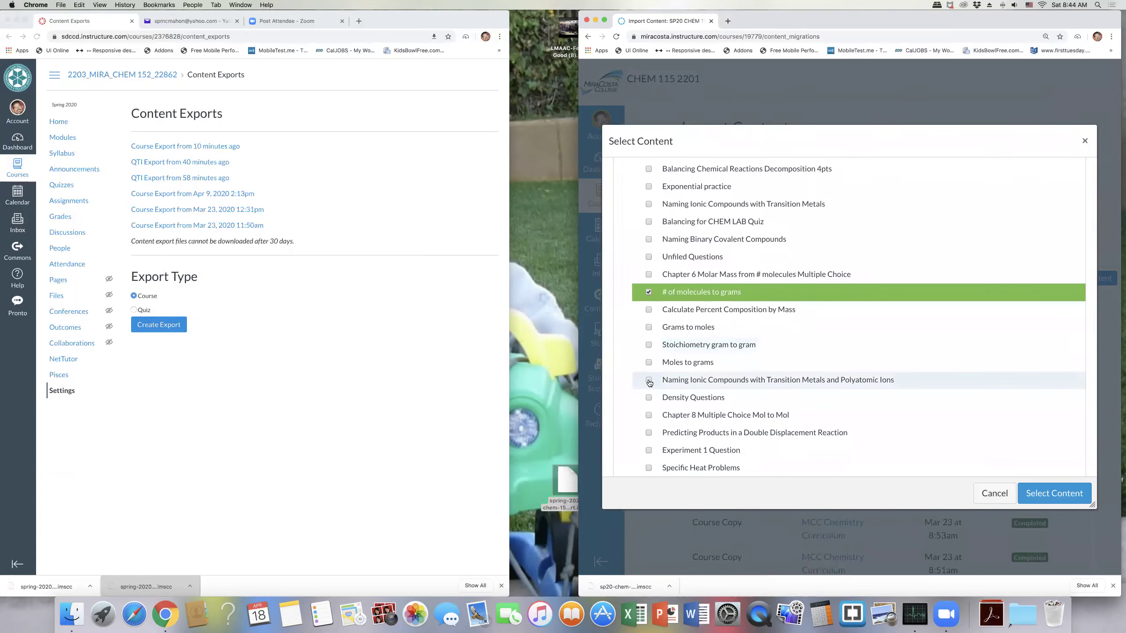
pyautogui.scroll(3, 650, 383)
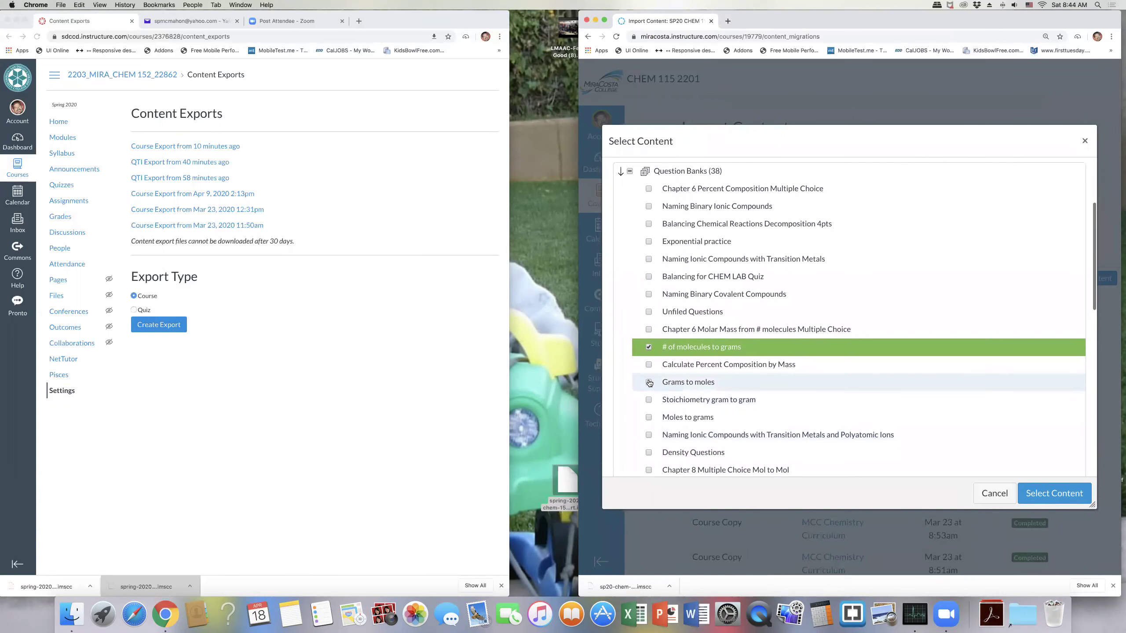
pyautogui.scroll(-1, 650, 383)
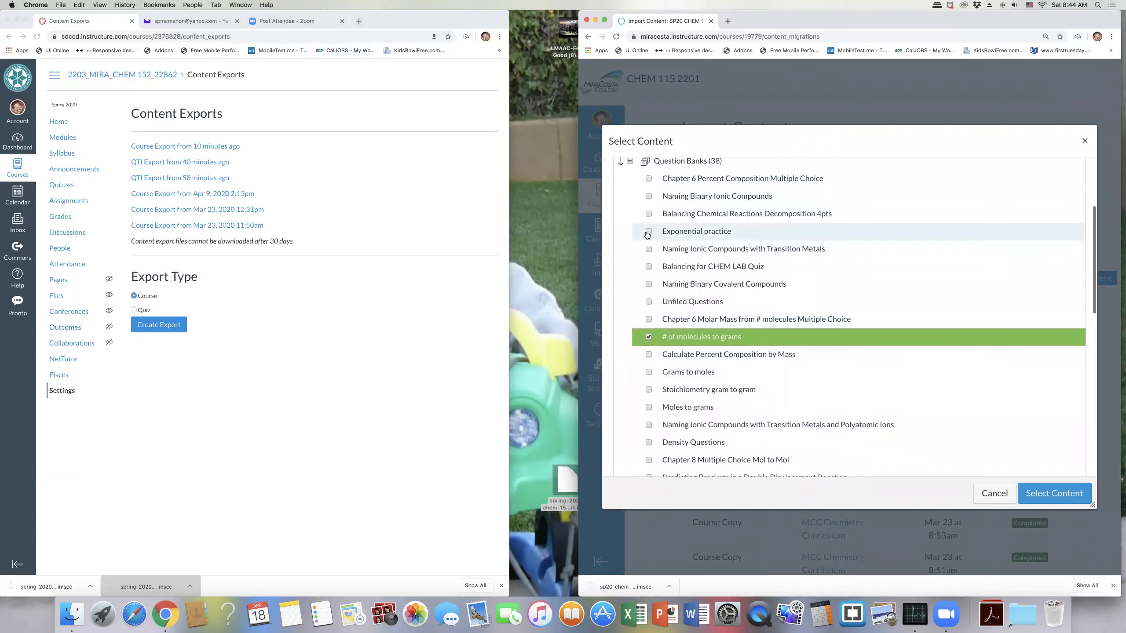
pyautogui.click(650, 266)
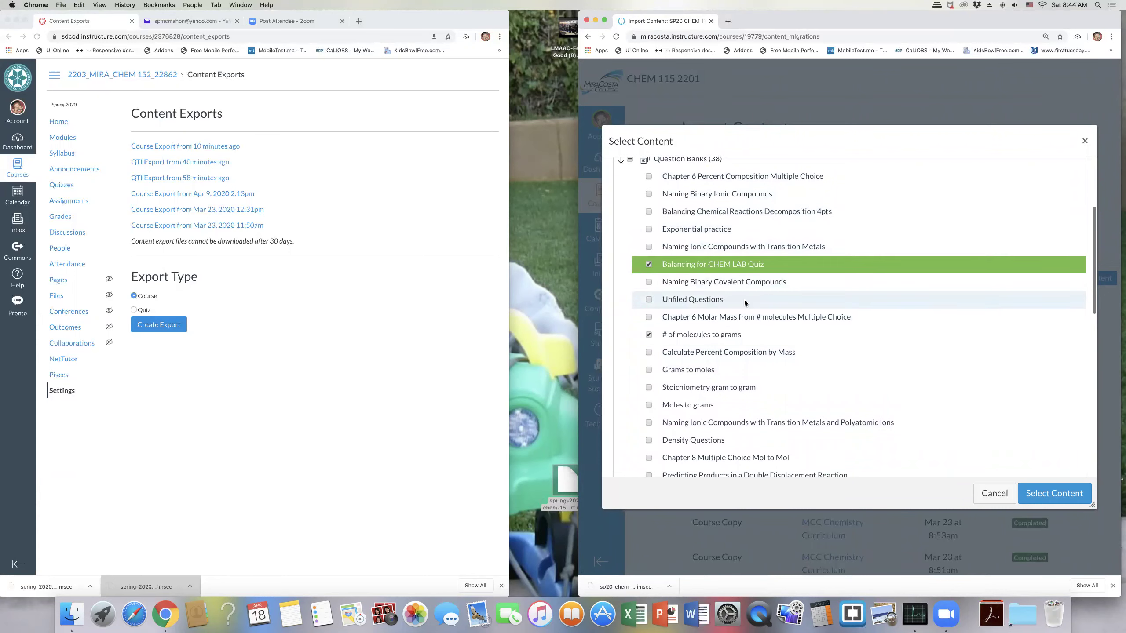
pyautogui.click(1069, 494)
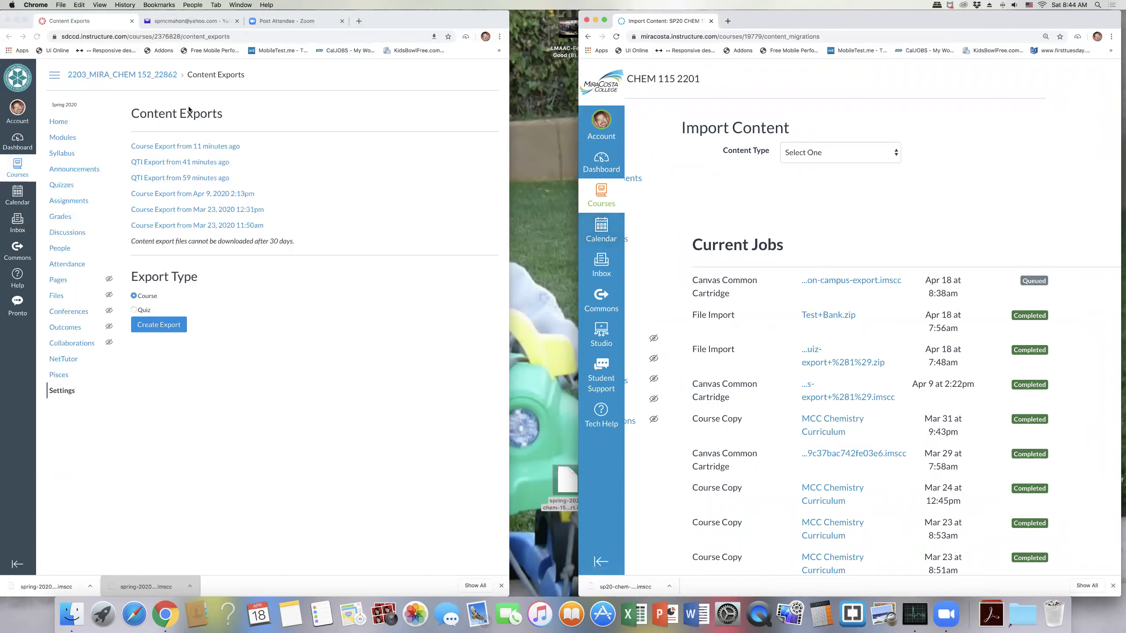
# - Open the CHEM 152 course's question banks list through the Naming Binary Covalent Compounds bank linked in the Quiz #2 Classic questions
pyautogui.click(63, 186)
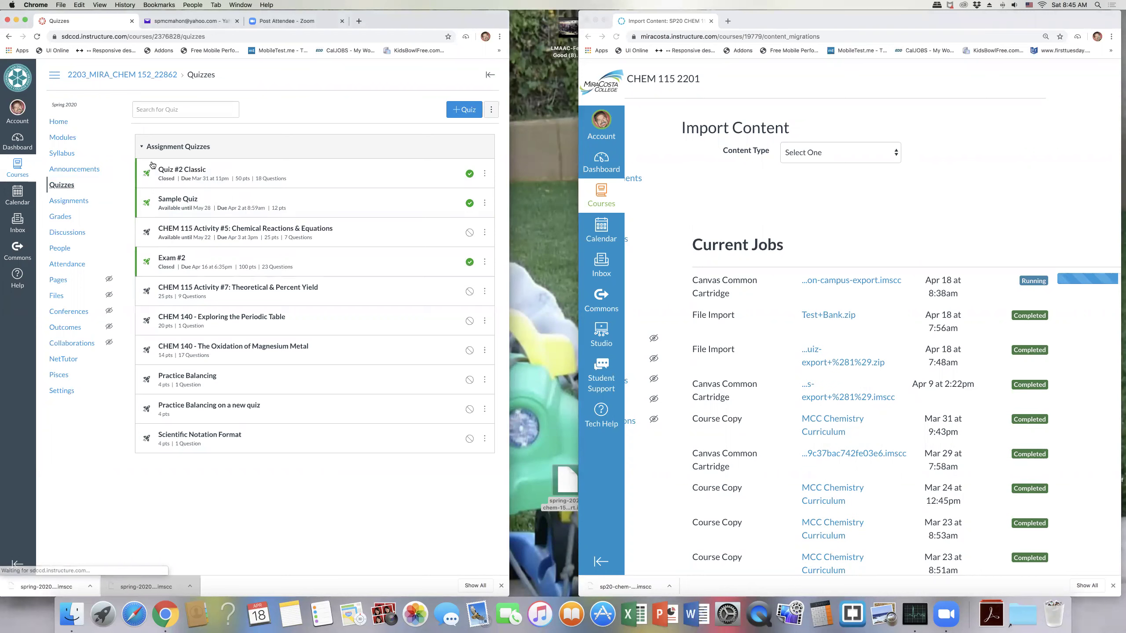
pyautogui.click(184, 173)
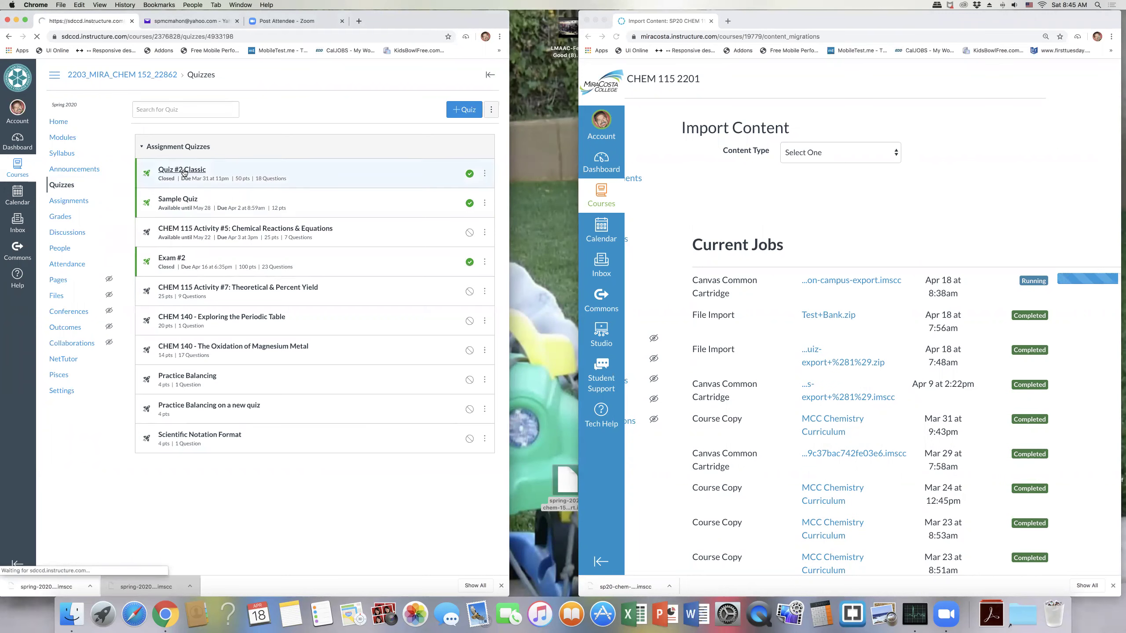
pyautogui.click(346, 110)
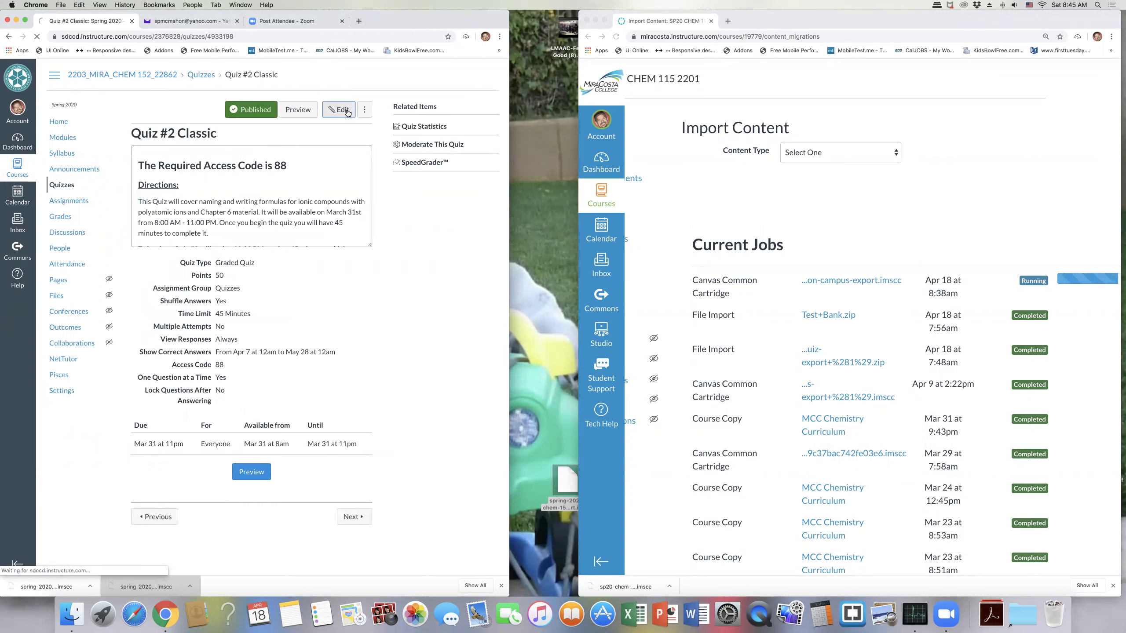
pyautogui.click(194, 188)
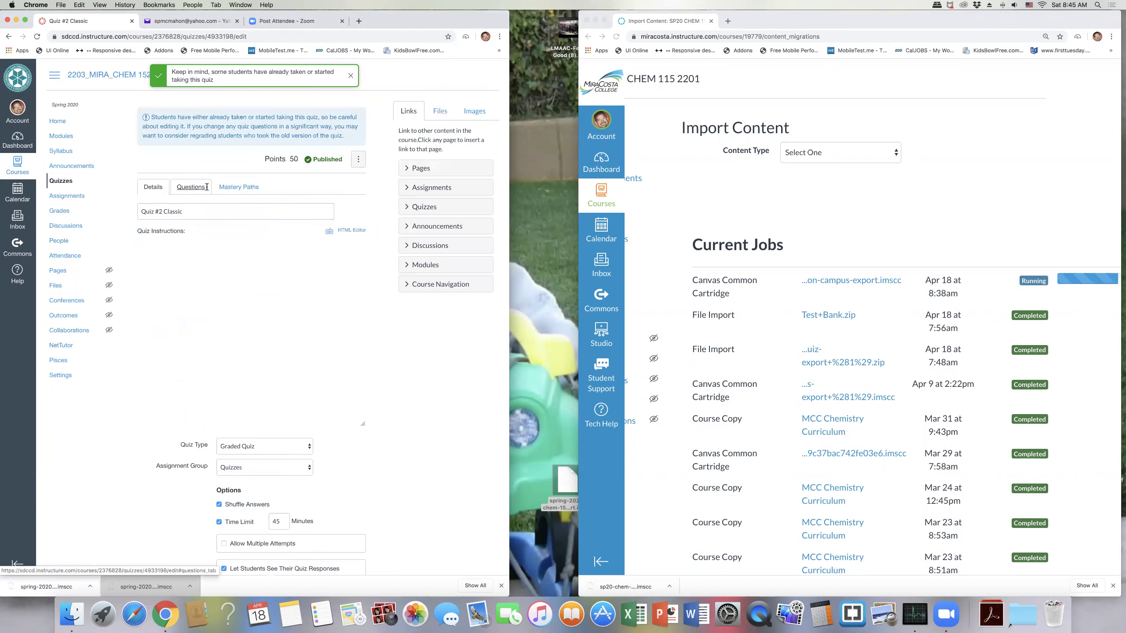
pyautogui.click(298, 337)
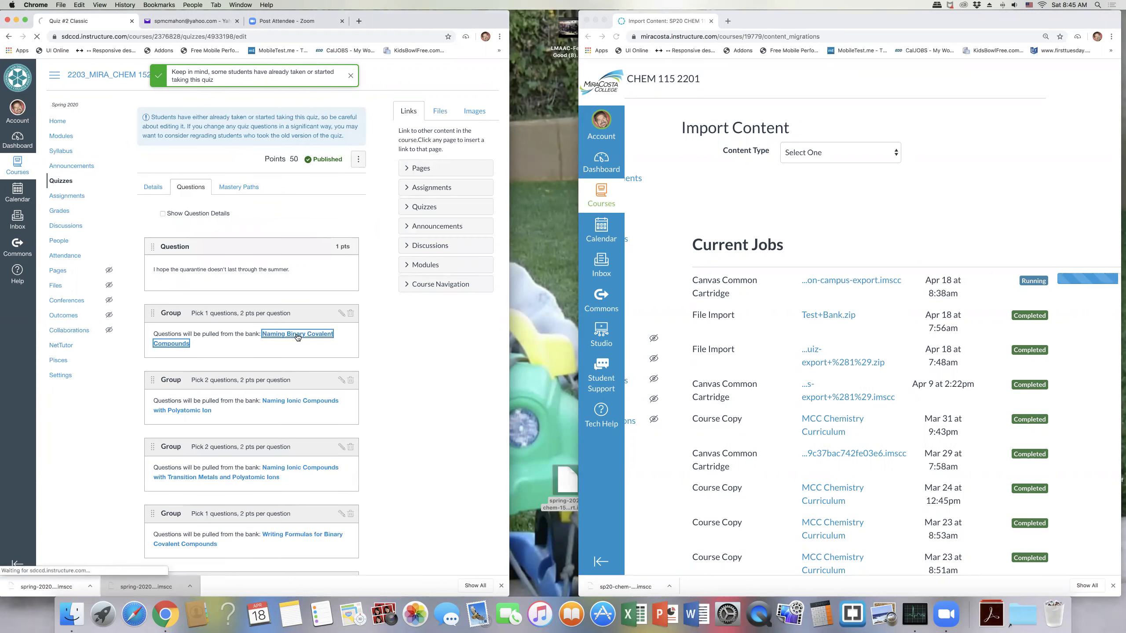
pyautogui.click(208, 76)
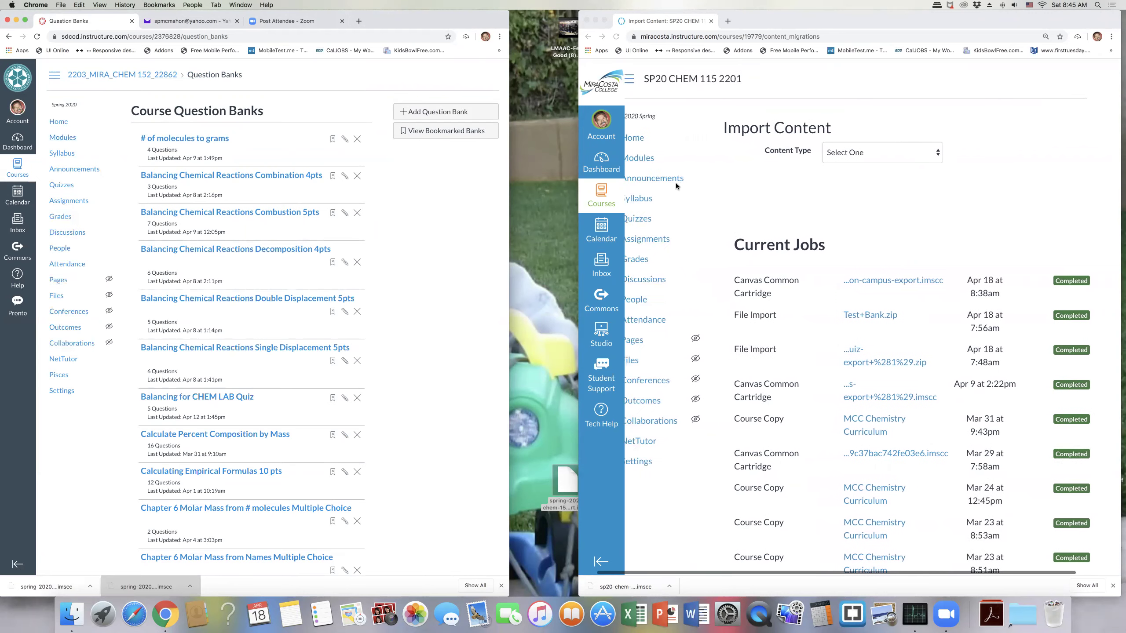
# - Open the CHEM 115 course's question banks list through the Naming Binary Covalent Compounds bank linked in its Quiz #2 Classic questions
pyautogui.click(659, 219)
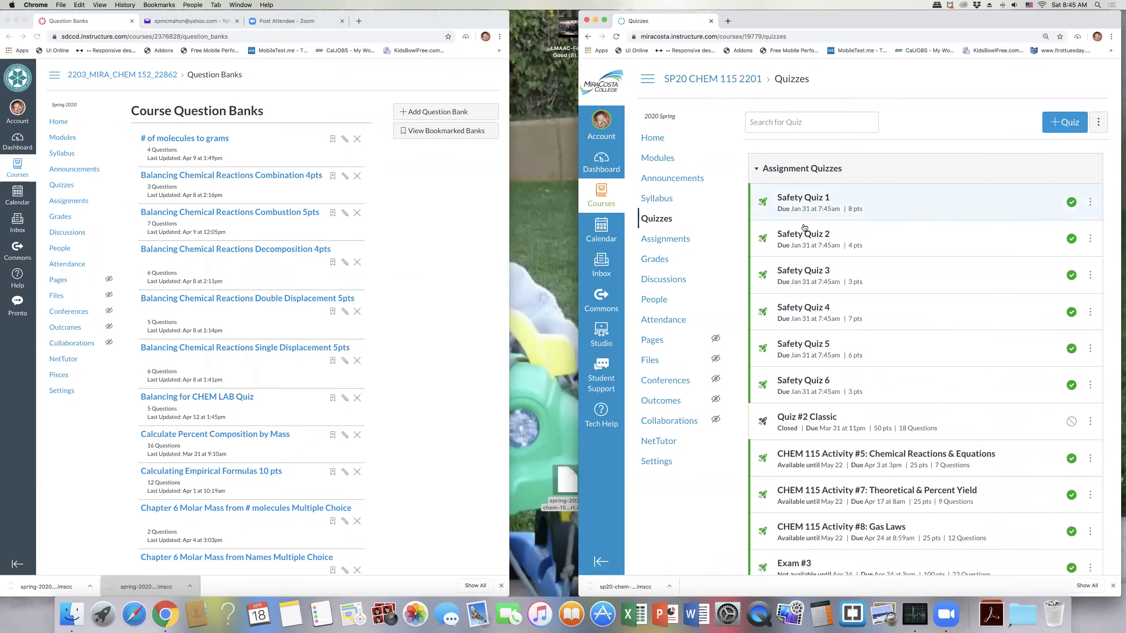
pyautogui.click(818, 418)
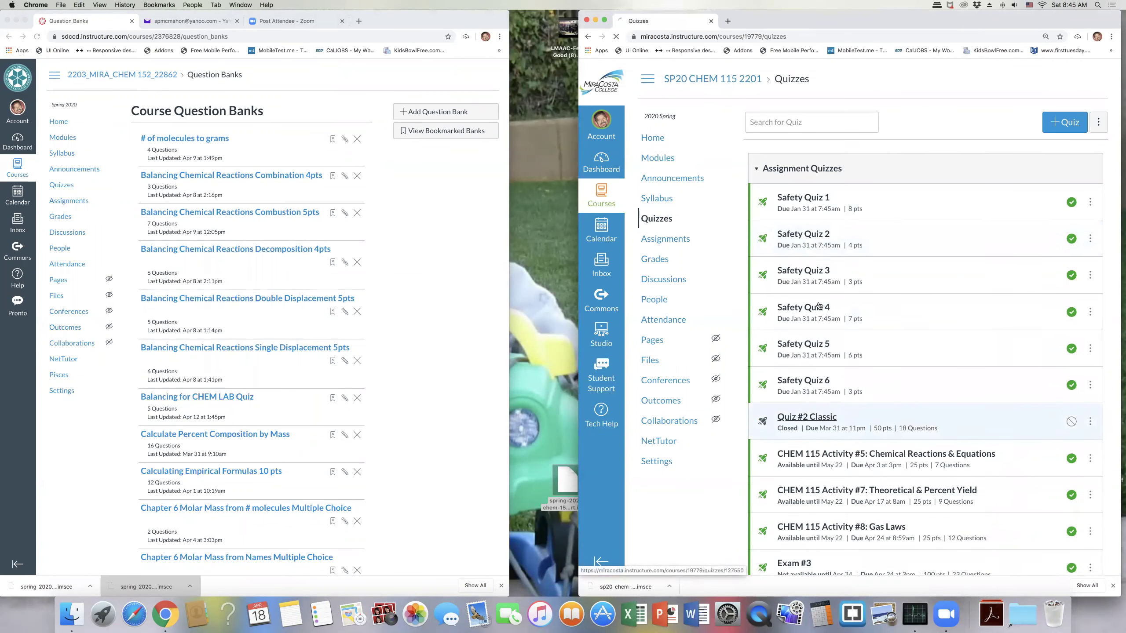
pyautogui.click(1068, 124)
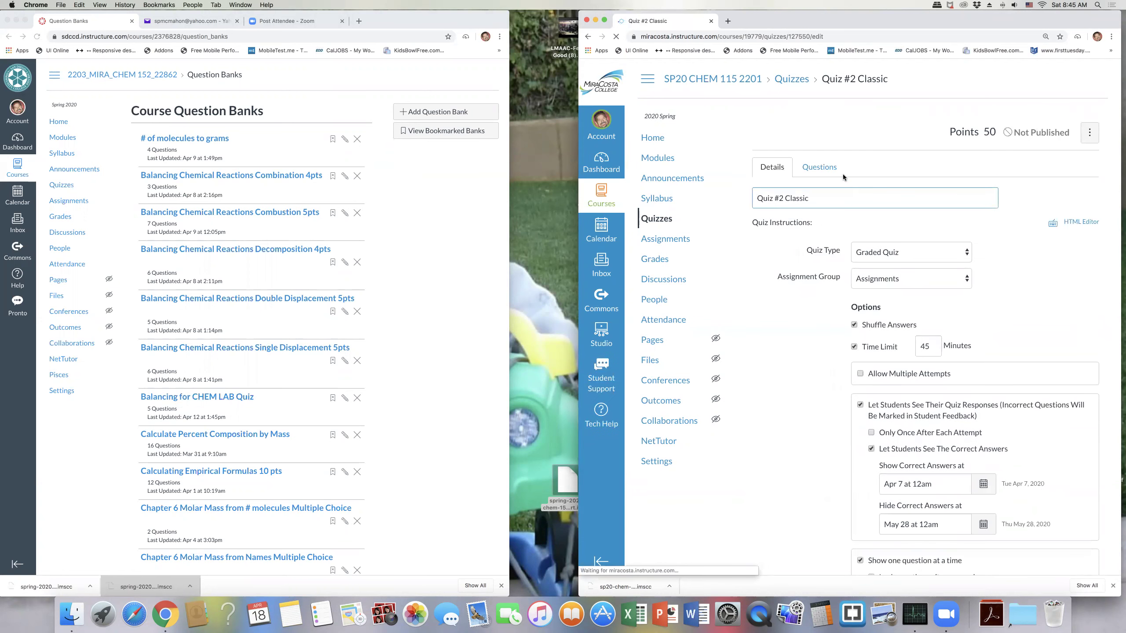
pyautogui.scroll(-10, 834, 168)
pyautogui.scroll(10, 825, 164)
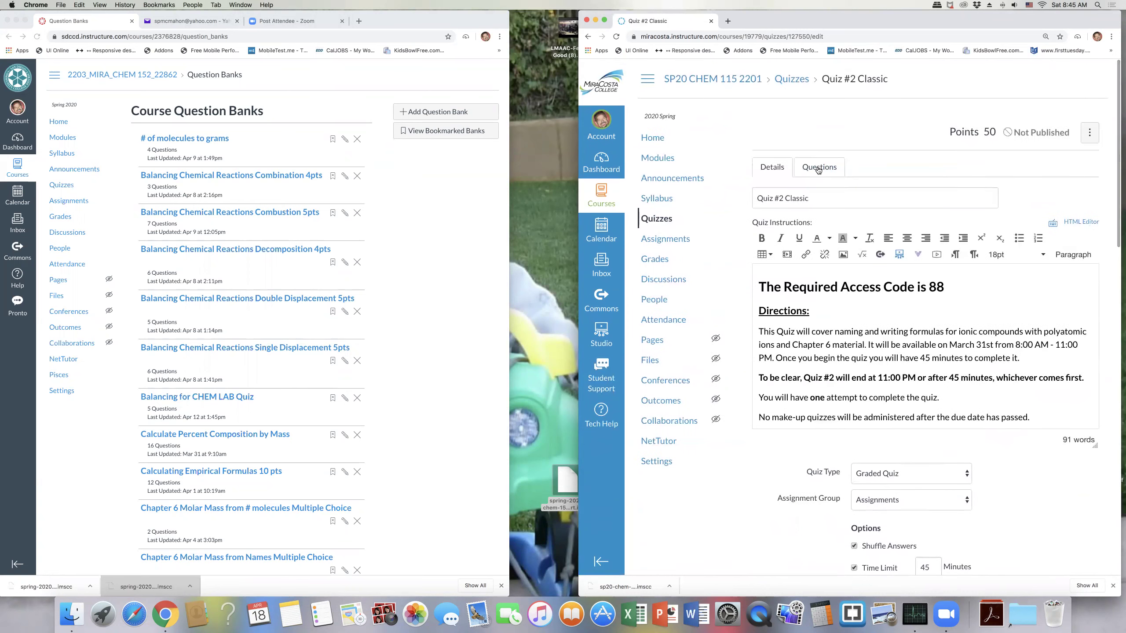
pyautogui.click(817, 168)
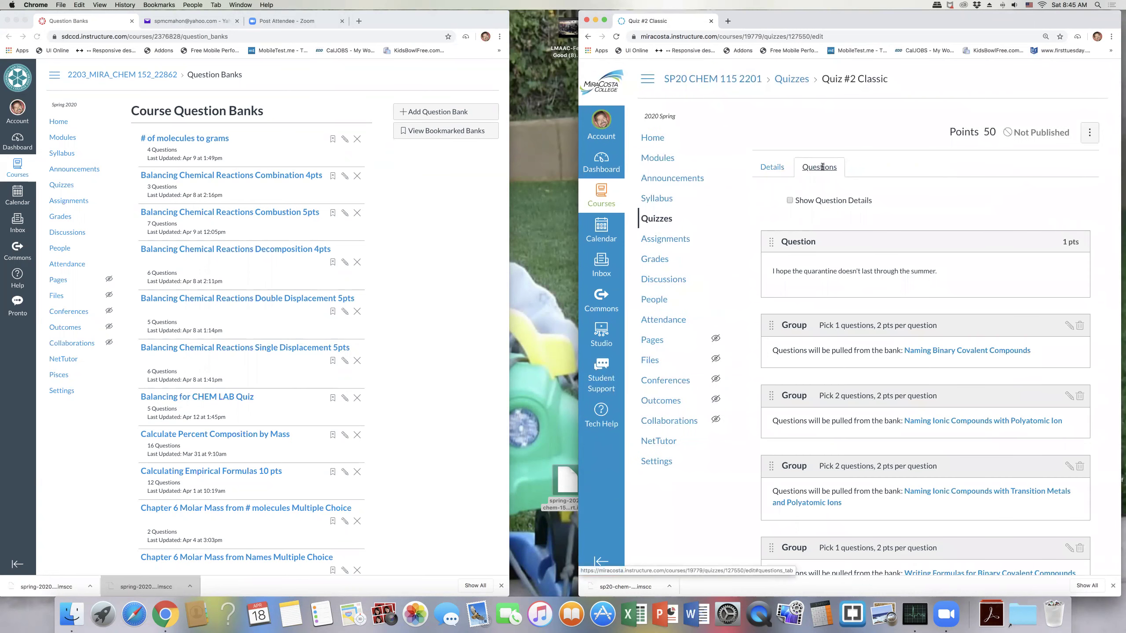
pyautogui.click(975, 351)
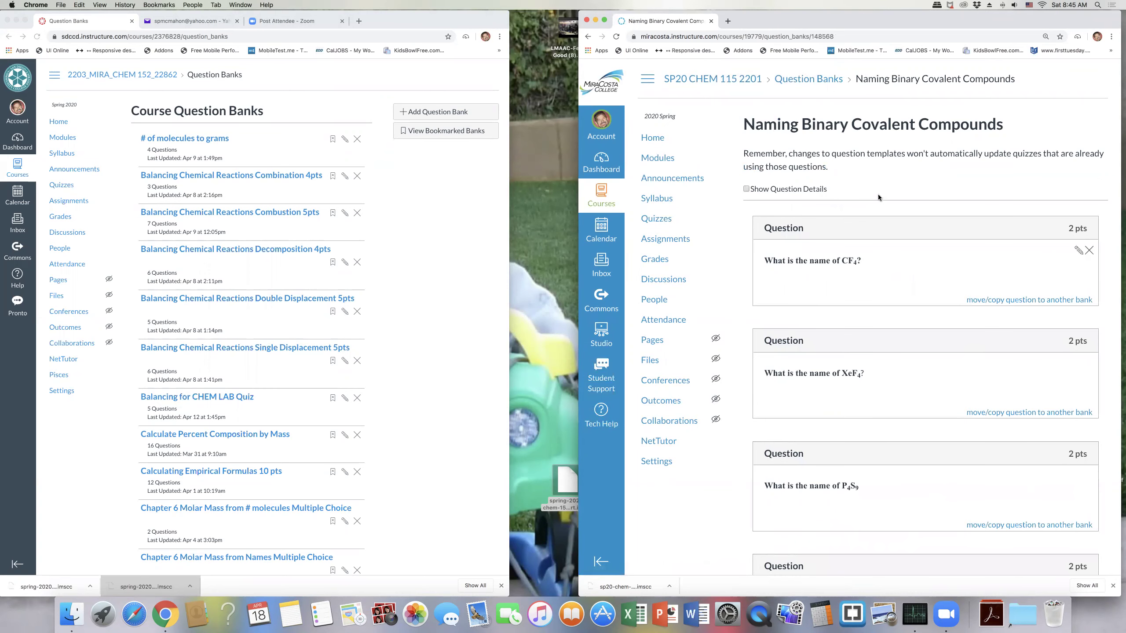
pyautogui.click(805, 84)
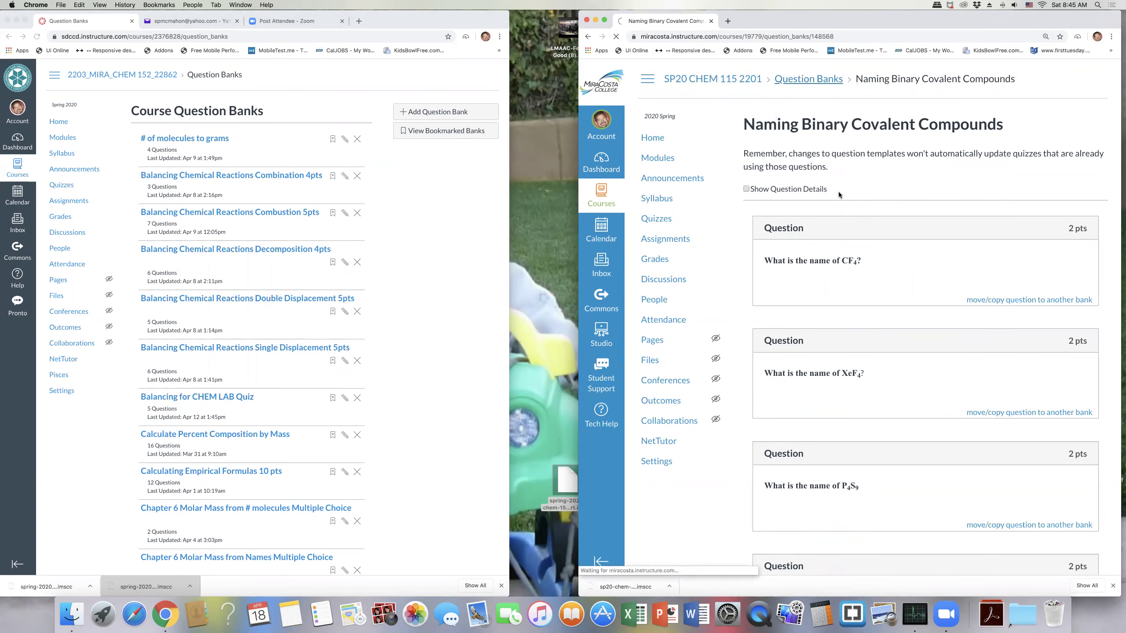